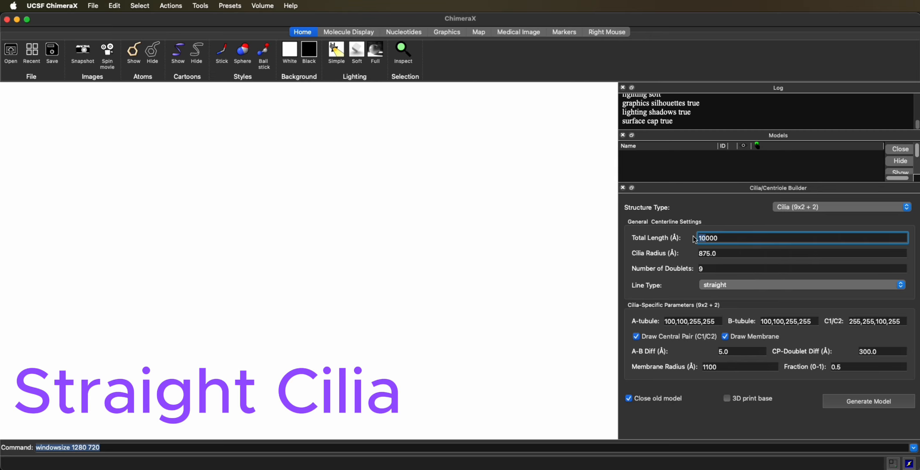
# Generate a straight cilium model with total length 5000 Å, cilia radius 750 Å and 7 doublets
pyautogui.write('5')
pyautogui.click(710, 269)
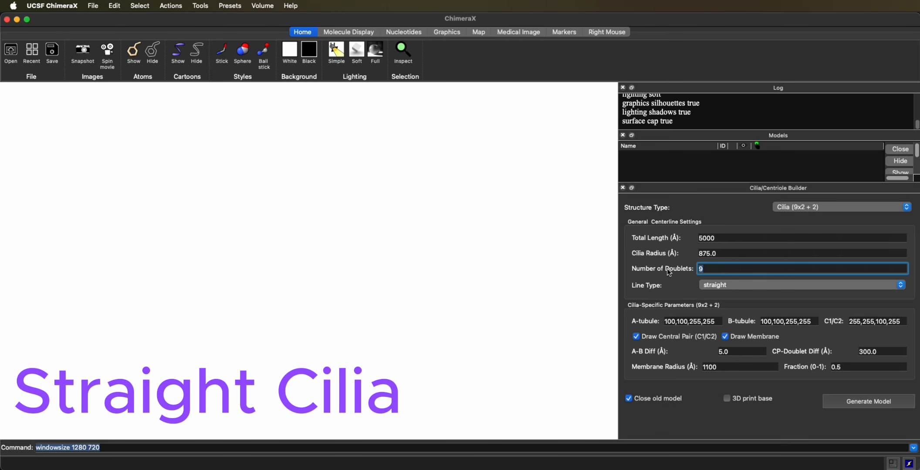
pyautogui.write('7')
pyautogui.click(710, 254)
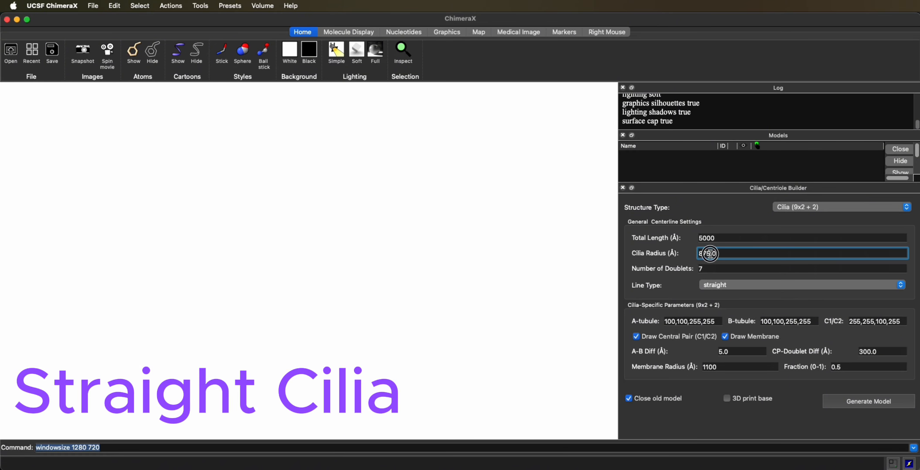
pyautogui.write('750')
pyautogui.click(711, 269)
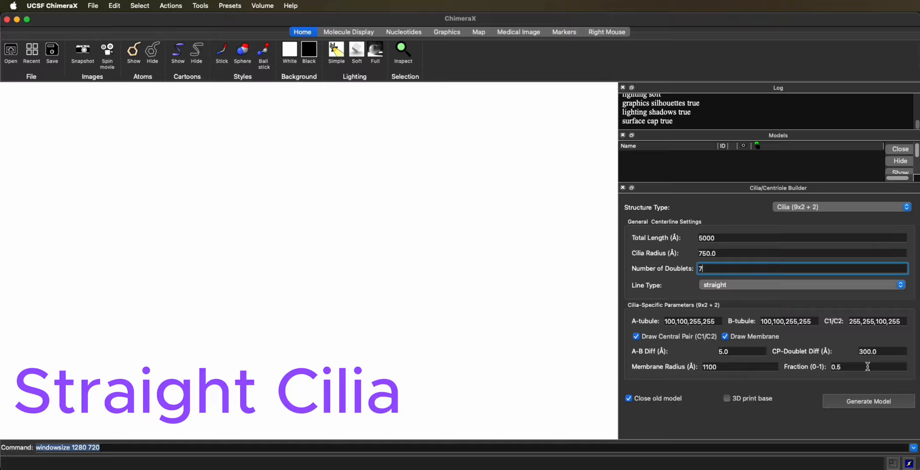
pyautogui.click(871, 407)
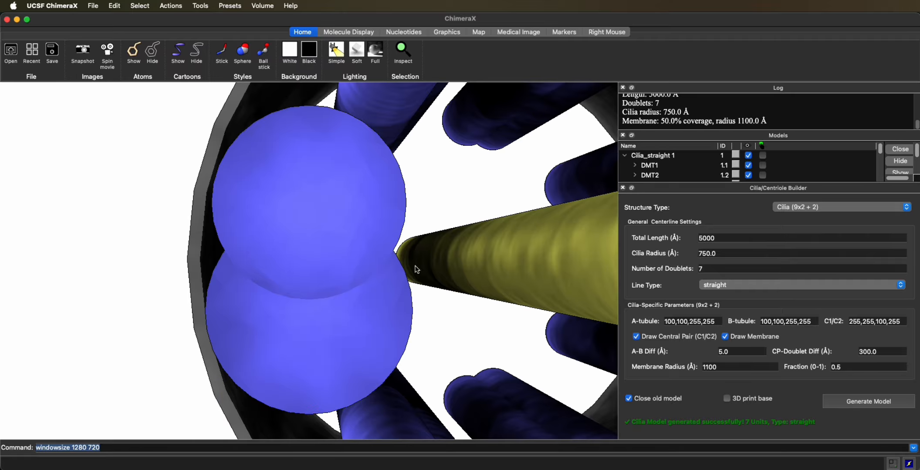
pyautogui.scroll(-10, 394, 279)
pyautogui.moveTo(395, 281)
pyautogui.mouseDown()
pyautogui.moveTo(382, 279)
pyautogui.moveTo(385, 322)
pyautogui.moveTo(385, 259)
pyautogui.moveTo(401, 286)
pyautogui.mouseUp()
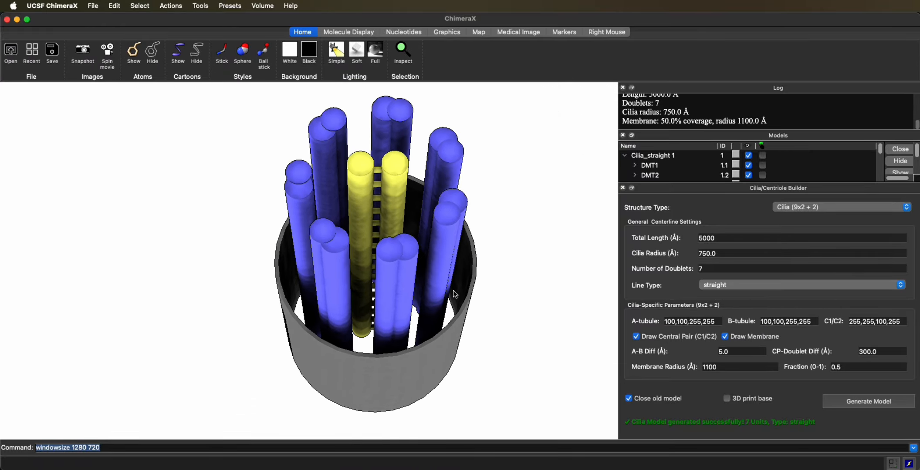
pyautogui.moveTo(453, 290); pyautogui.dragTo(401, 290, button='right')
pyautogui.scroll(-1, 401, 289)
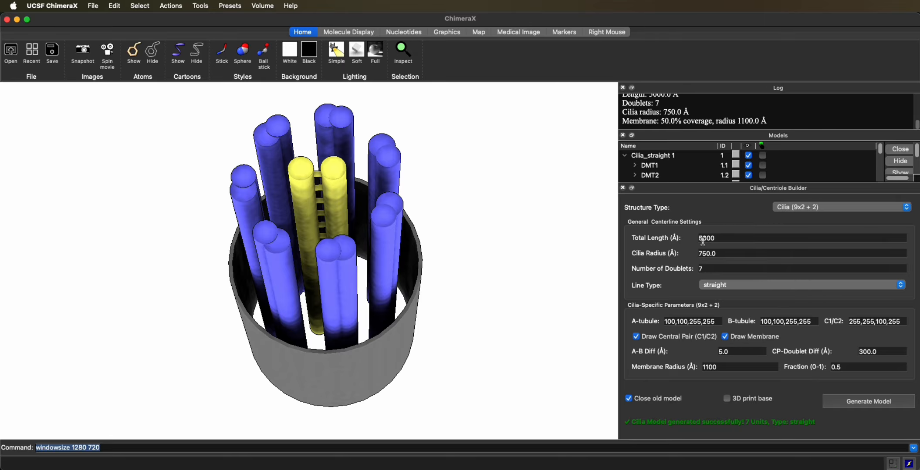
# Regenerate the straight cilium with total length 10000 Å, cilia radius 875 Å and 9 doublets
pyautogui.click(703, 238)
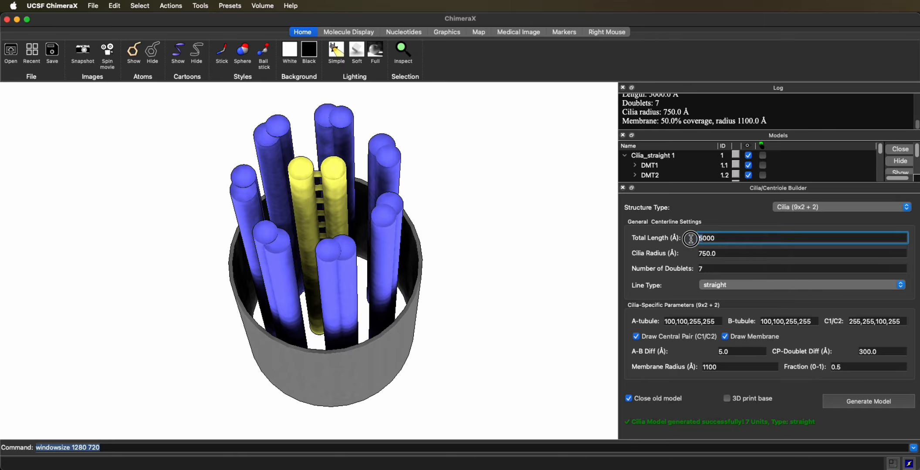
pyautogui.press('BackSpace')
pyautogui.write('1')
pyautogui.moveTo(709, 256); pyautogui.dragTo(675, 250)
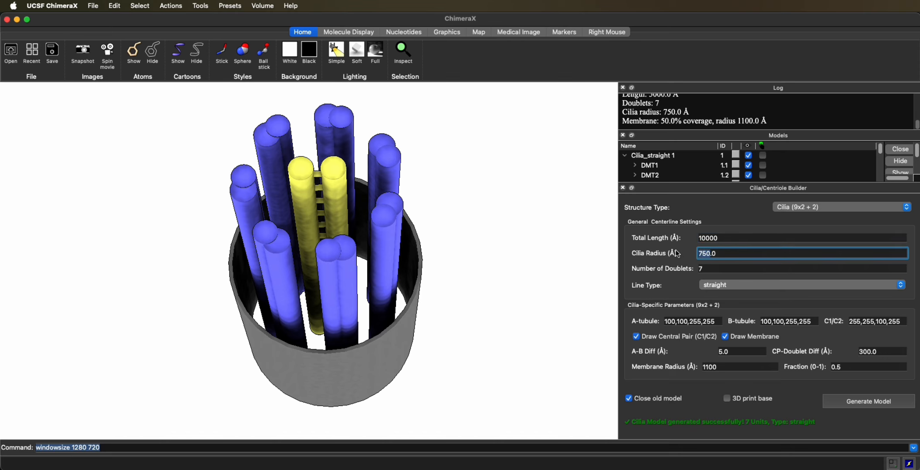
pyautogui.write('8')
pyautogui.press('Tab')
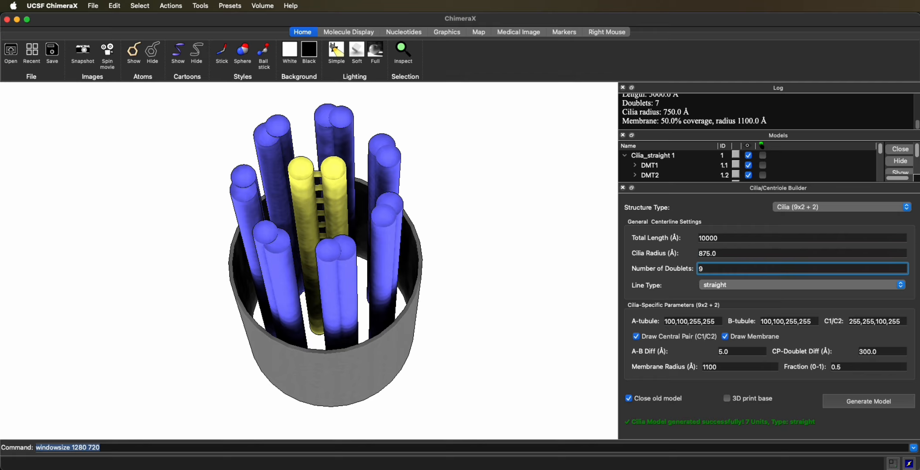
pyautogui.click(863, 406)
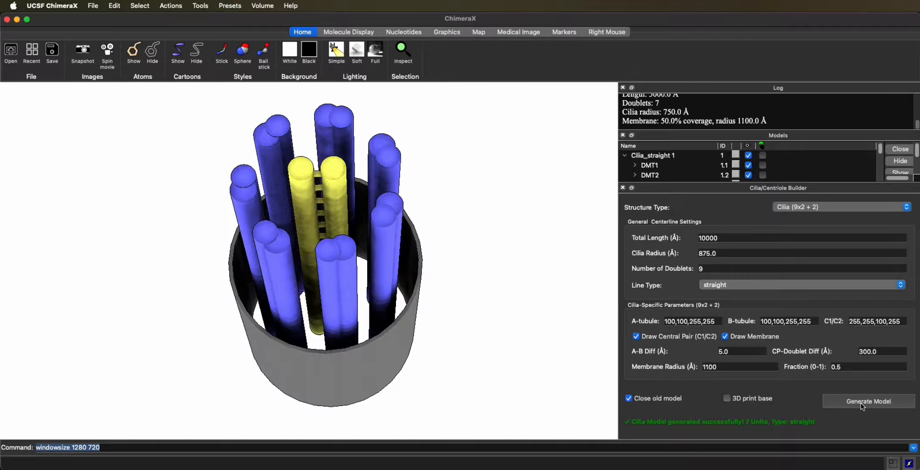
pyautogui.scroll(-10, 503, 354)
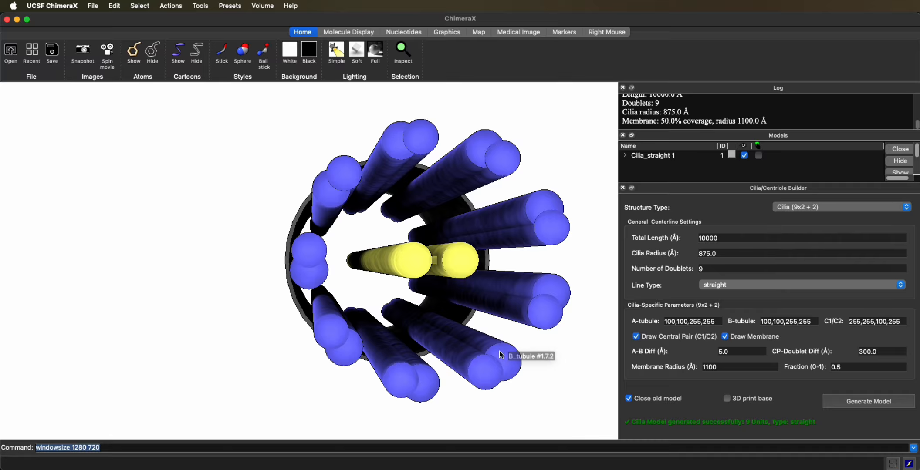
pyautogui.scroll(-3, 499, 353)
pyautogui.moveTo(419, 357); pyautogui.dragTo(360, 314)
pyautogui.scroll(-4, 420, 348)
pyautogui.scroll(-5, 341, 315)
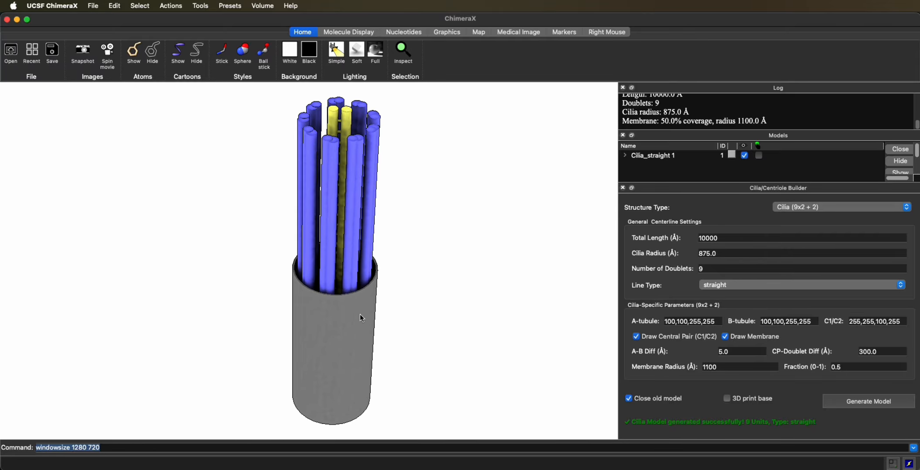
pyautogui.scroll(-2, 360, 318)
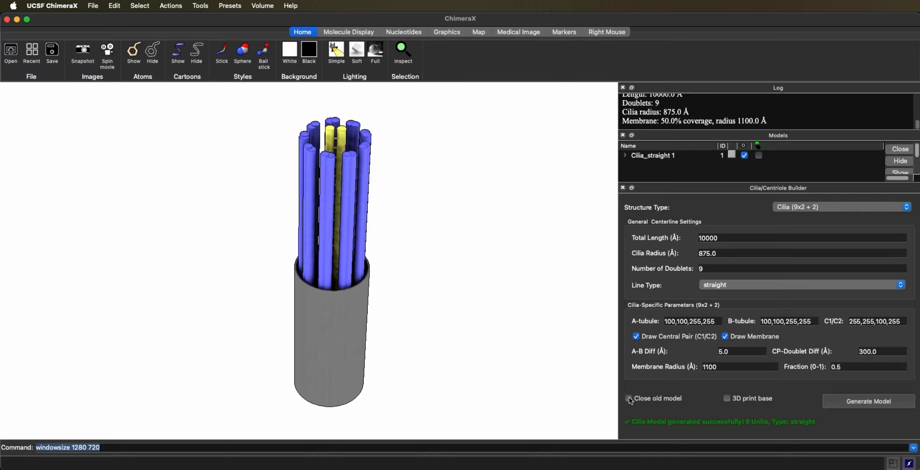
# Generate a curved cilium without a membrane while keeping the old model, and hide the straight cilium
pyautogui.click(749, 285)
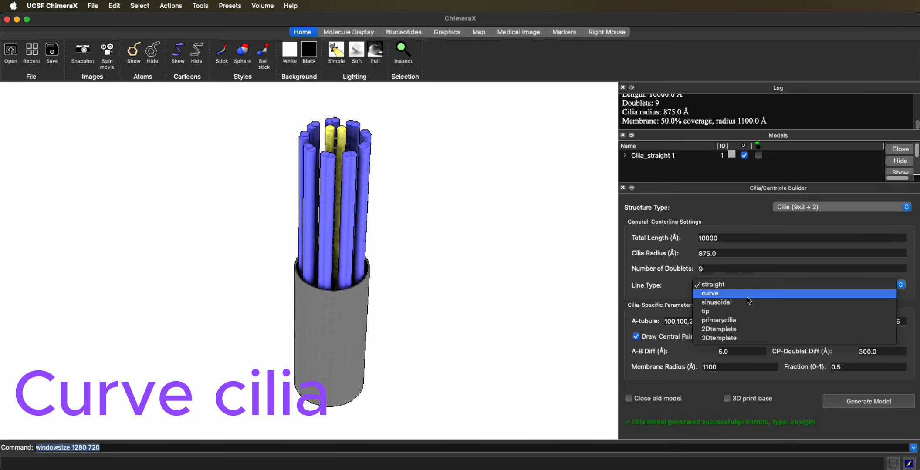
pyautogui.click(747, 298)
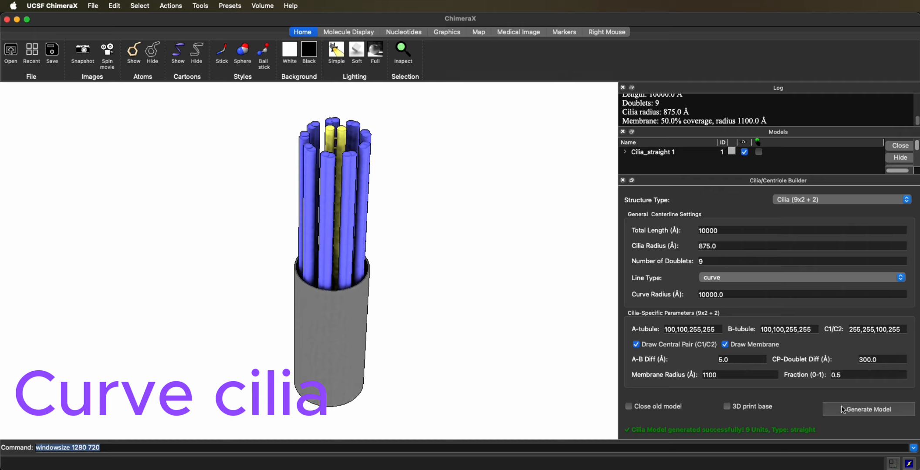
pyautogui.click(731, 345)
pyautogui.click(877, 411)
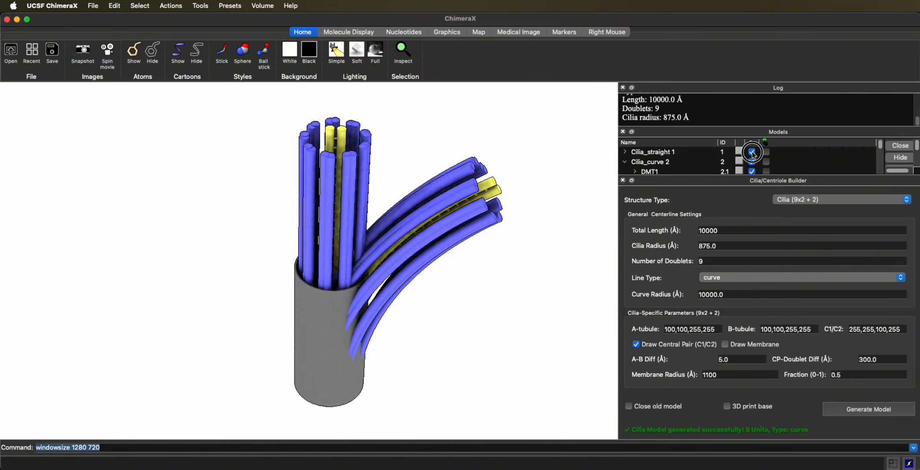
pyautogui.click(752, 152)
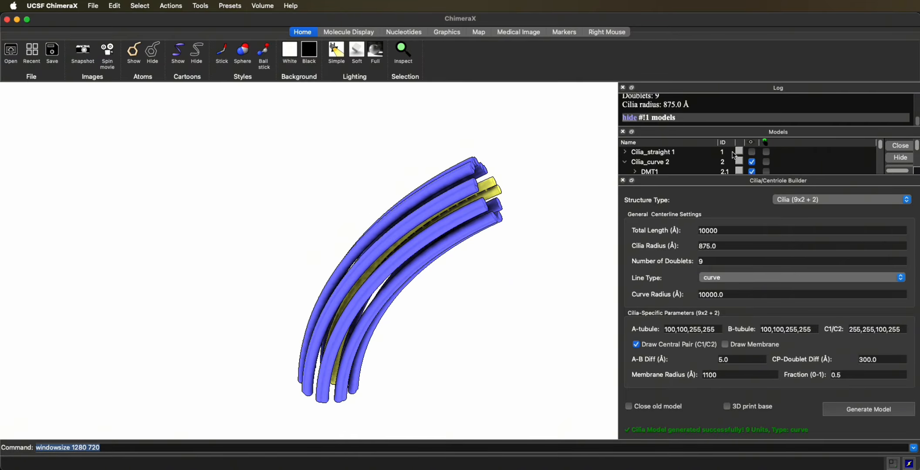
# Hide doublets DMT8, DMT7 and DMT6 of the curved cilium to expose the central pair
pyautogui.scroll(-3, 691, 159)
pyautogui.scroll(3, 691, 159)
pyautogui.scroll(-3, 676, 163)
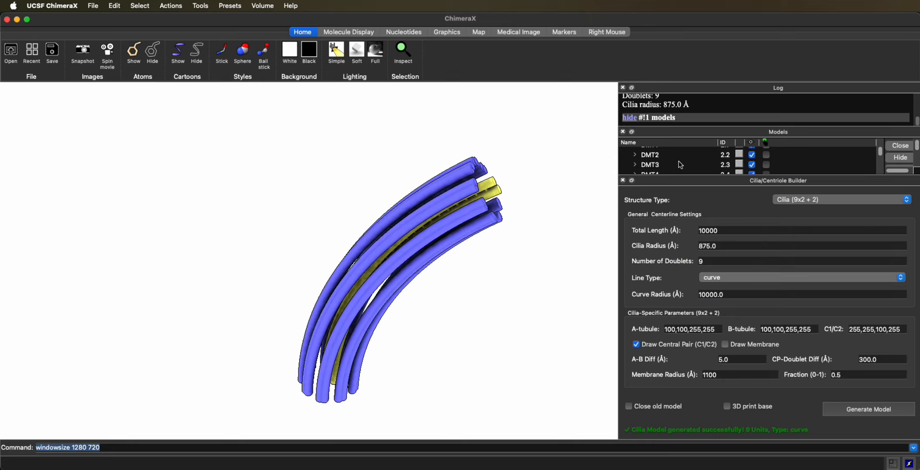
pyautogui.scroll(-3, 679, 165)
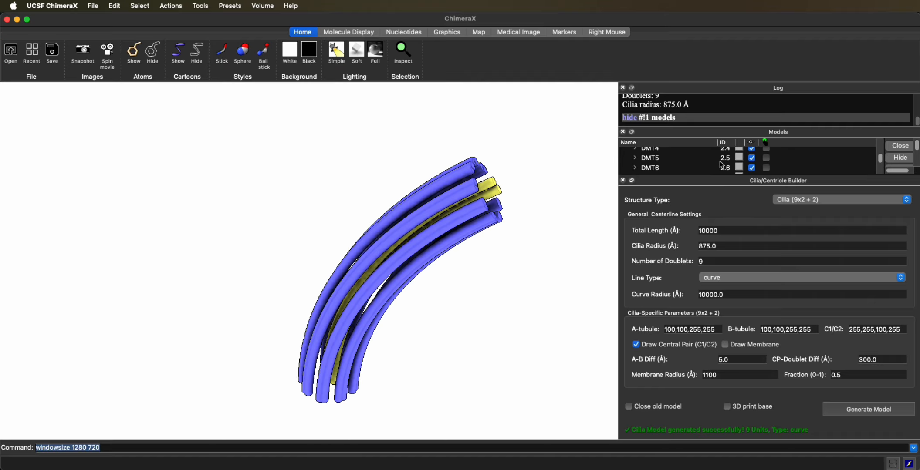
pyautogui.scroll(-3, 755, 170)
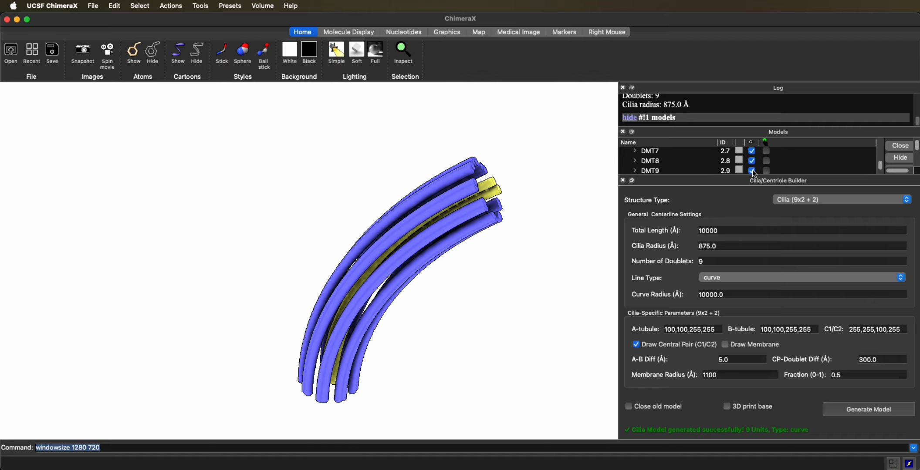
pyautogui.click(751, 160)
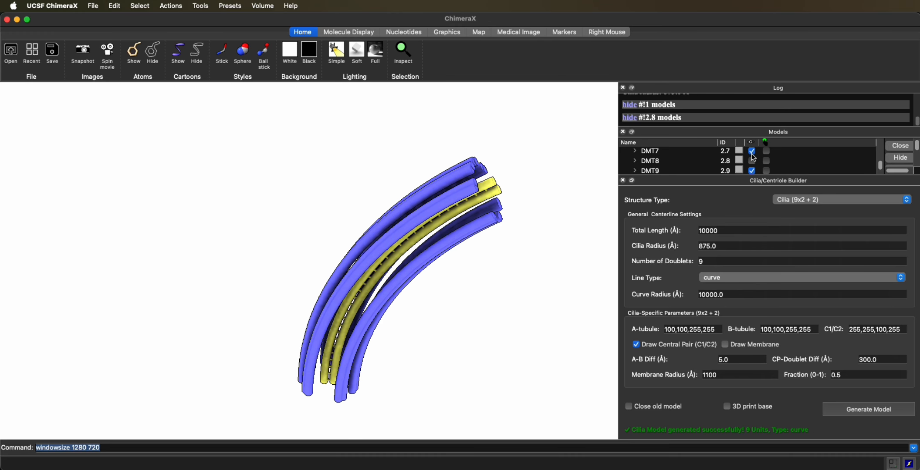
pyautogui.click(752, 151)
pyautogui.scroll(3, 753, 155)
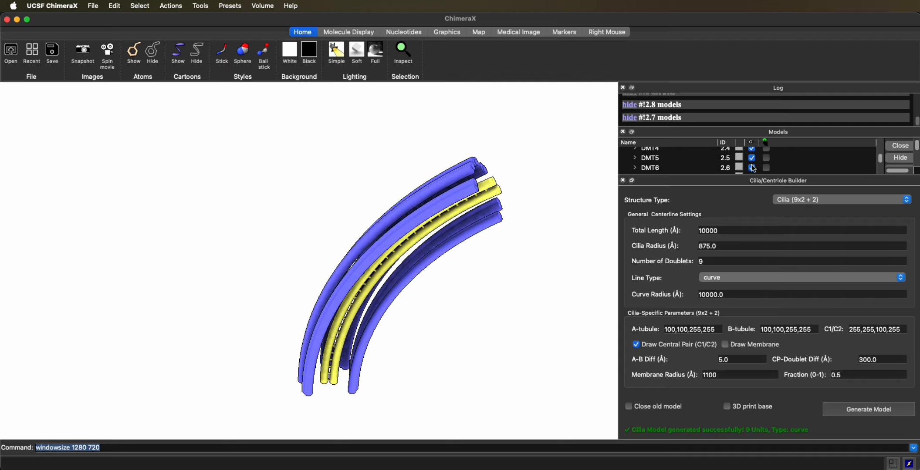
pyautogui.click(753, 168)
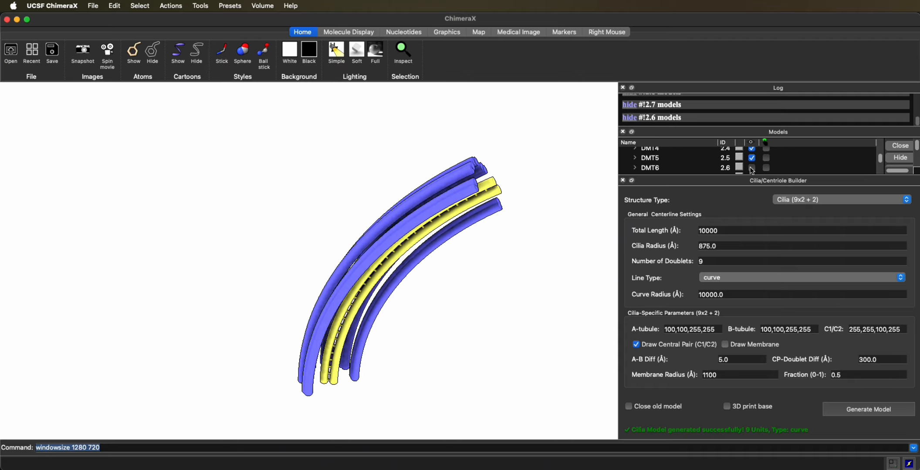
pyautogui.moveTo(454, 247); pyautogui.dragTo(357, 246)
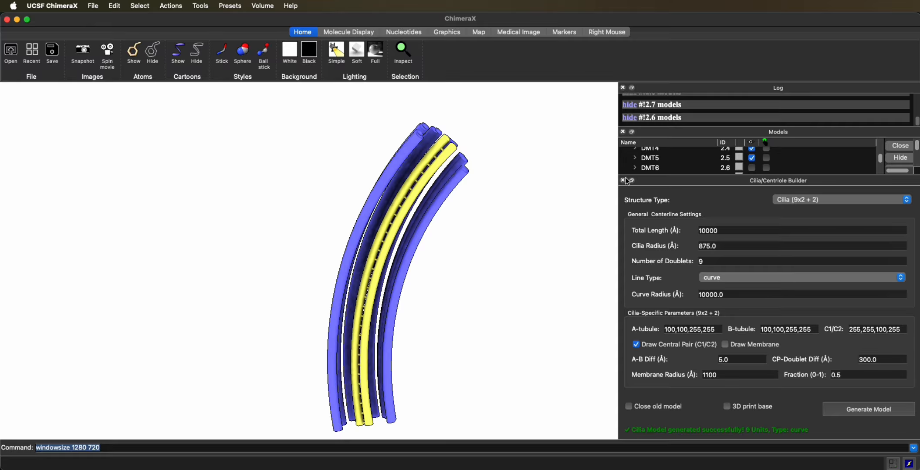
# Expand doublet DMT5 of the curved cilium and toggle its B_tubule's visibility off and back on
pyautogui.click(635, 158)
pyautogui.scroll(-1, 681, 170)
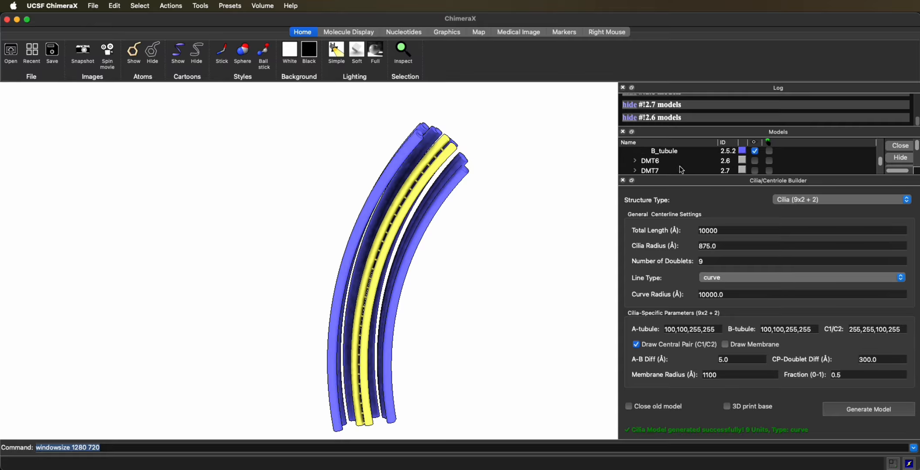
pyautogui.scroll(1, 681, 169)
pyautogui.scroll(-1, 681, 169)
pyautogui.click(756, 150)
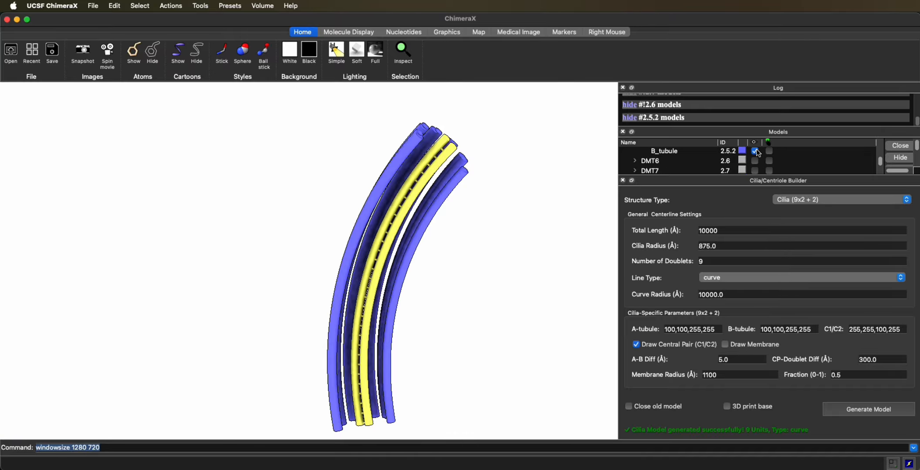
pyautogui.click(756, 150)
# Recolor the B_tubule of DMT5 yellow with RGB values 255, 255, 0
pyautogui.click(743, 151)
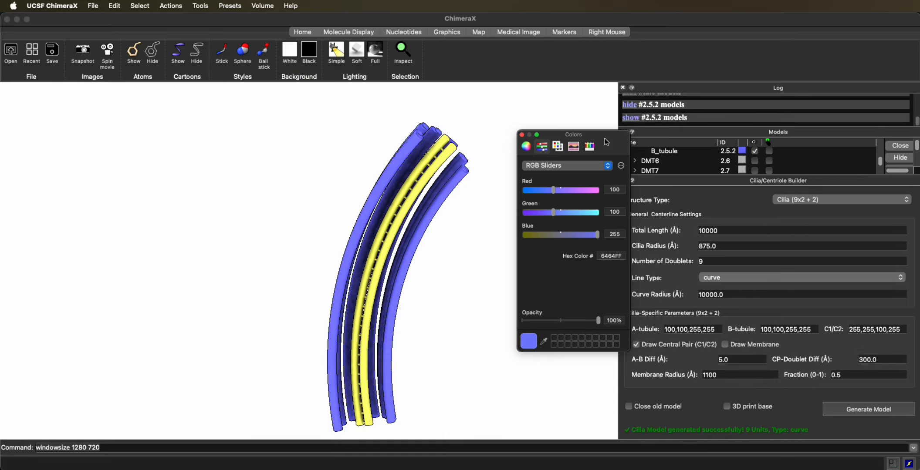
pyautogui.moveTo(553, 190); pyautogui.dragTo(598, 190)
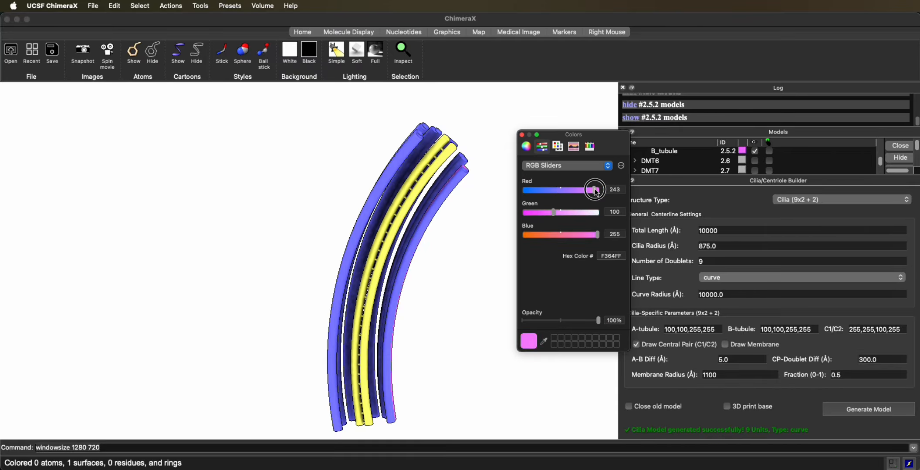
pyautogui.moveTo(554, 212); pyautogui.dragTo(597, 212)
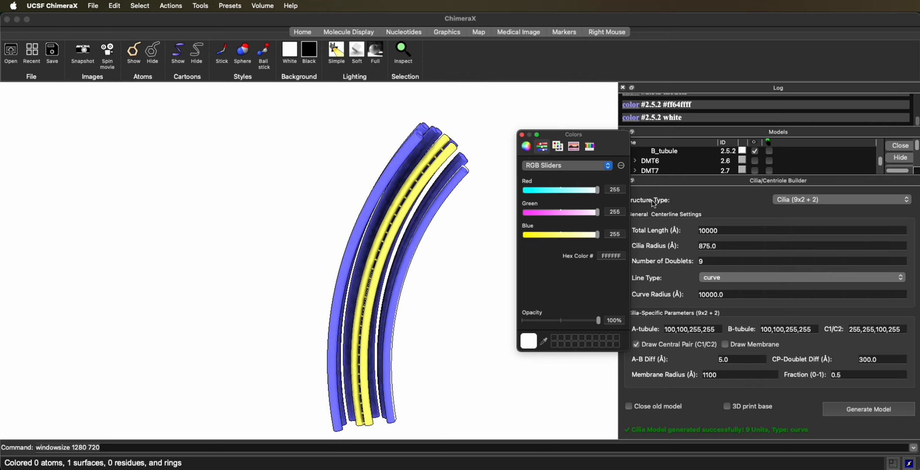
pyautogui.moveTo(597, 235); pyautogui.dragTo(520, 236)
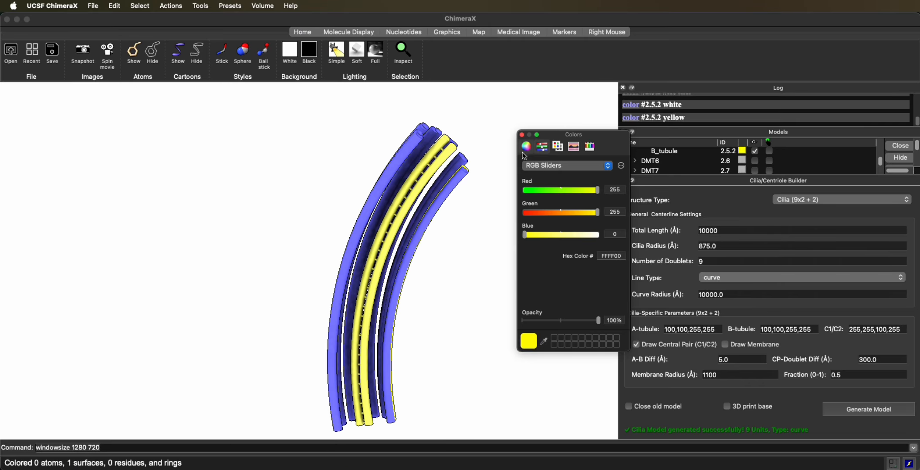
pyautogui.click(522, 135)
pyautogui.moveTo(478, 289); pyautogui.dragTo(399, 296)
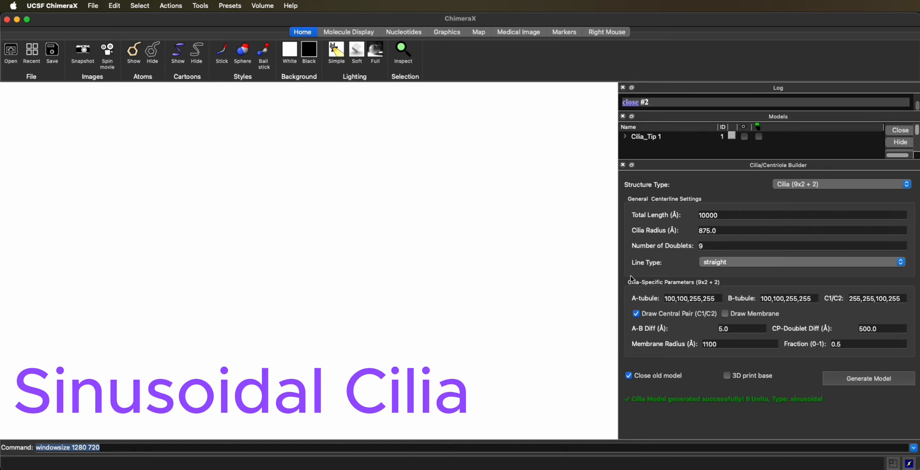
# Choose the sinusoidal line type for the cilium with a total length of 25000 Å and an amplitude of 2000 Å
pyautogui.click(719, 263)
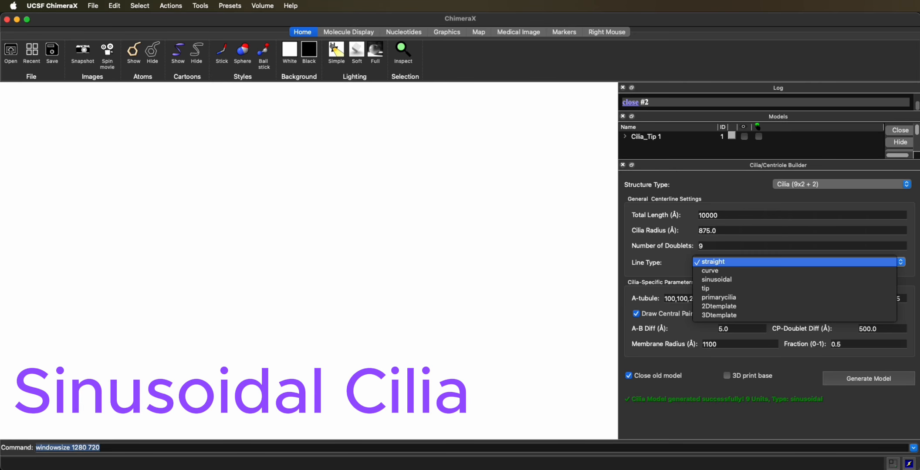
pyautogui.click(721, 280)
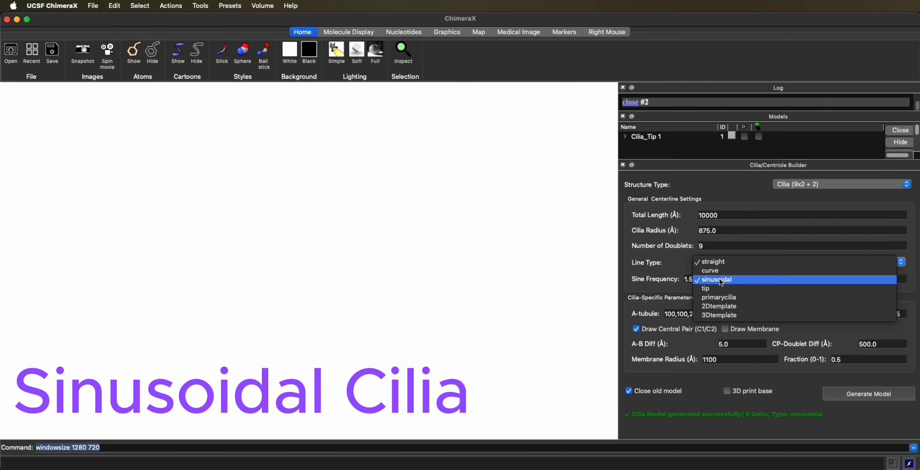
pyautogui.click(702, 216)
pyautogui.press('BackSpace')
pyautogui.write('25')
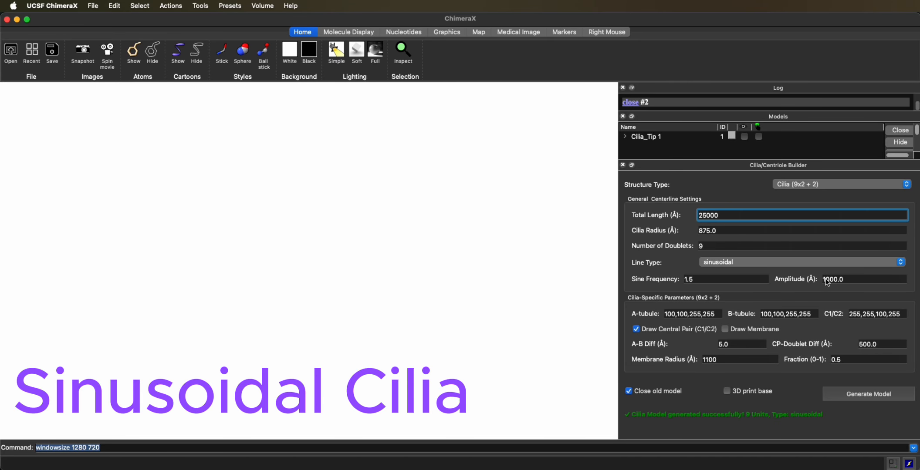
pyautogui.click(826, 280)
pyautogui.press('BackSpace')
pyautogui.write('2')
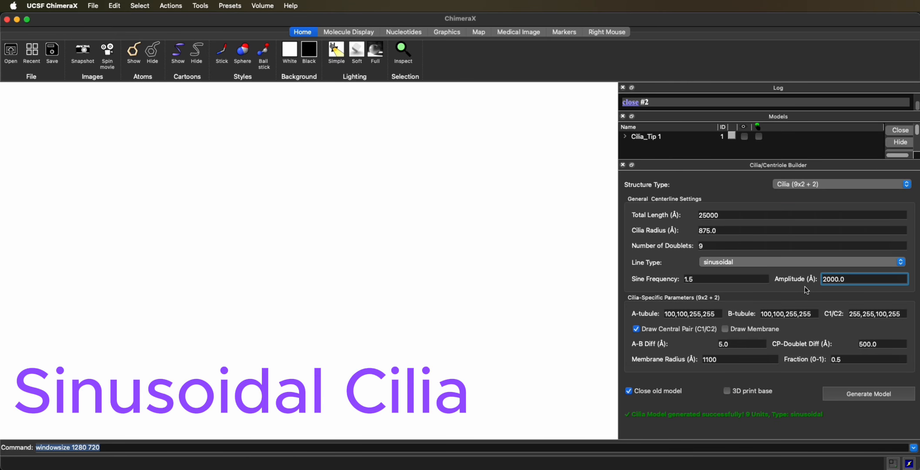
# Generate the sinusoidal cilium and turn it sideways so its whole wave is in view
pyautogui.click(706, 281)
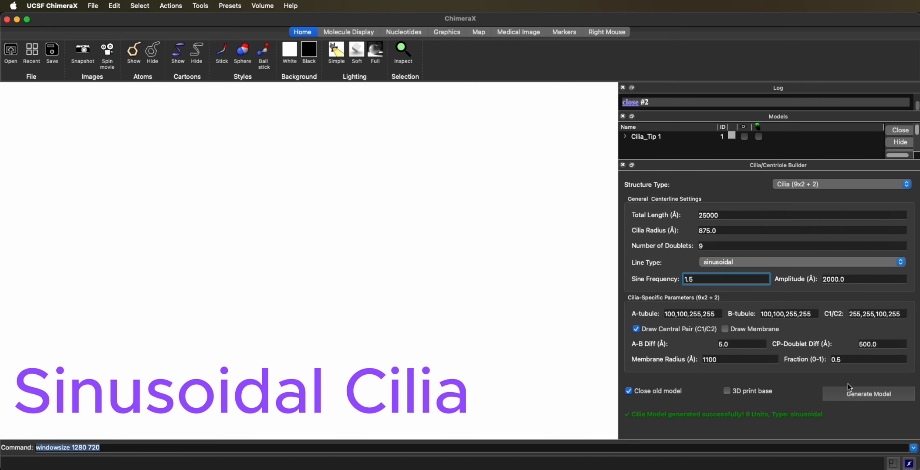
pyautogui.click(853, 398)
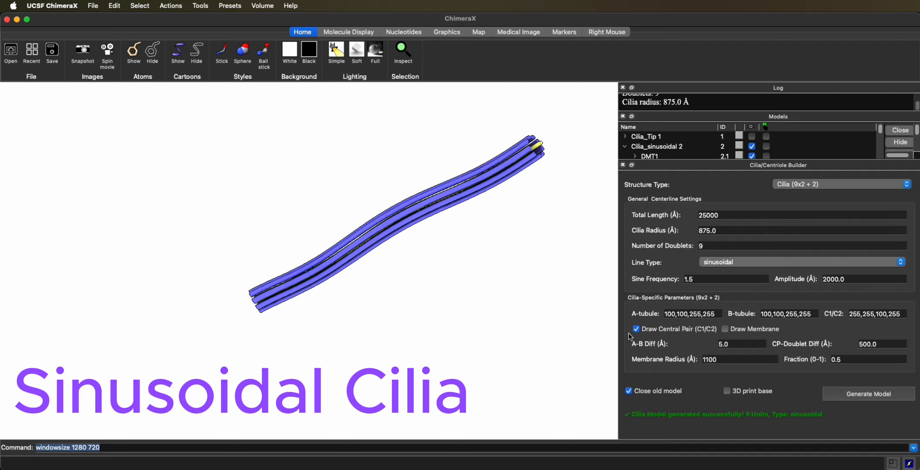
pyautogui.moveTo(413, 267)
pyautogui.mouseDown()
pyautogui.moveTo(408, 260)
pyautogui.moveTo(423, 324)
pyautogui.moveTo(401, 272)
pyautogui.moveTo(429, 327)
pyautogui.moveTo(361, 310)
pyautogui.moveTo(417, 228)
pyautogui.moveTo(379, 201)
pyautogui.moveTo(368, 283)
pyautogui.moveTo(349, 286)
pyautogui.moveTo(353, 314)
pyautogui.moveTo(355, 305)
pyautogui.mouseUp()
pyautogui.scroll(5, 362, 298)
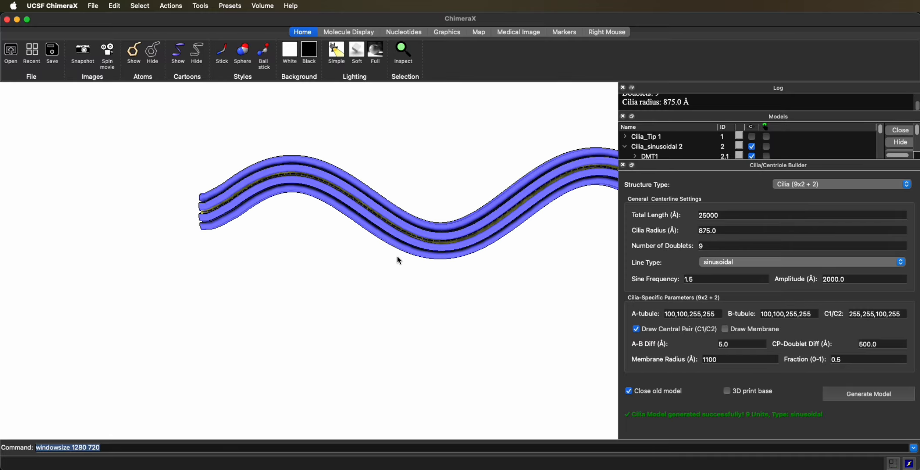
pyautogui.moveTo(396, 257); pyautogui.dragTo(288, 293, button='right')
pyautogui.scroll(-1, 289, 293)
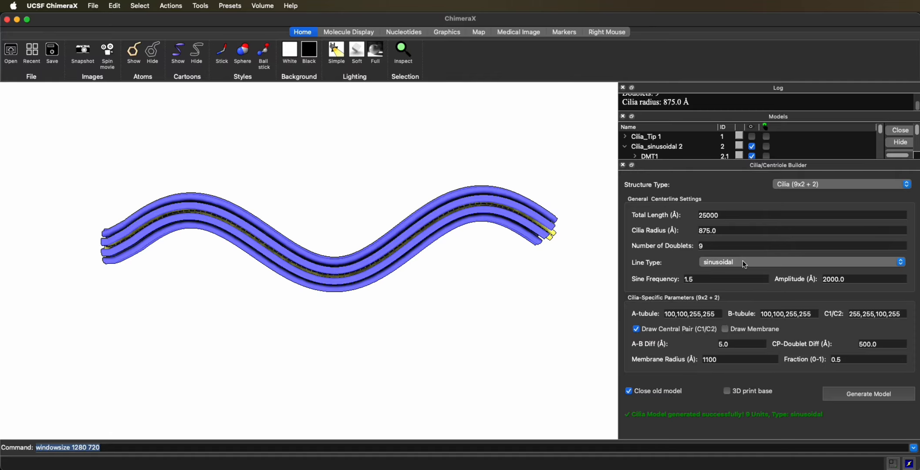
# Generate a cilium with the tip line type and a total length of 10000 Å, replacing the sinusoidal model
pyautogui.click(718, 263)
pyautogui.click(719, 271)
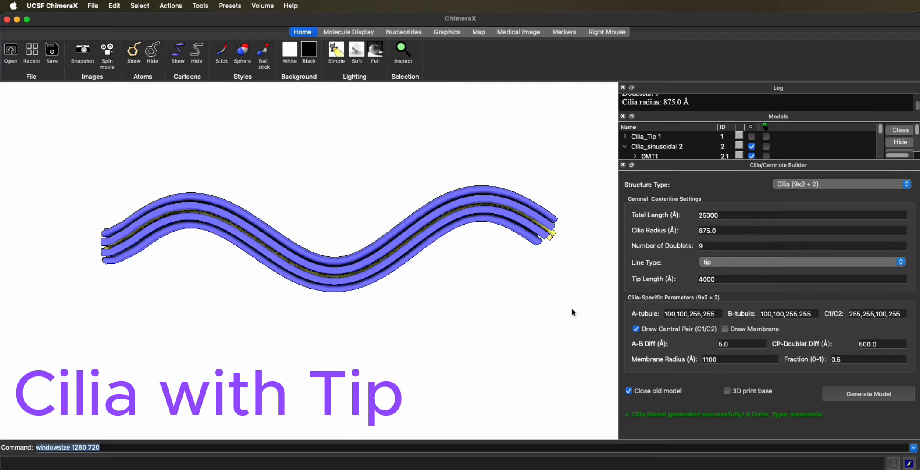
pyautogui.click(700, 215)
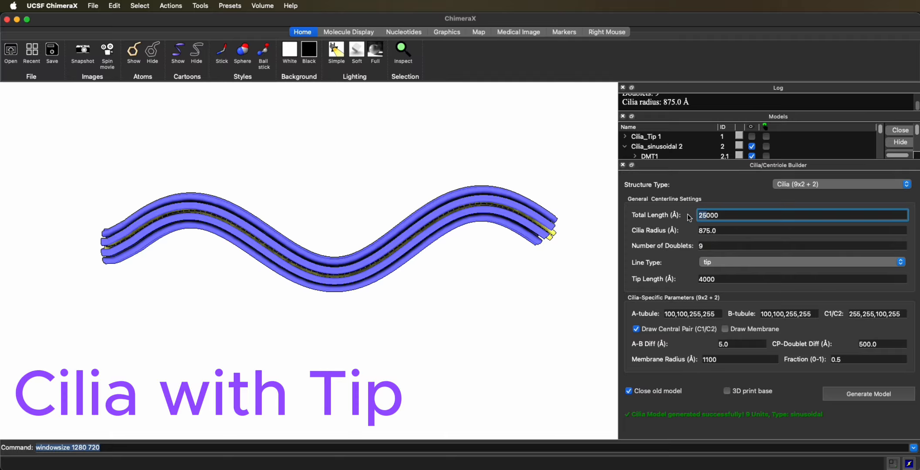
pyautogui.write('10')
pyautogui.click(856, 395)
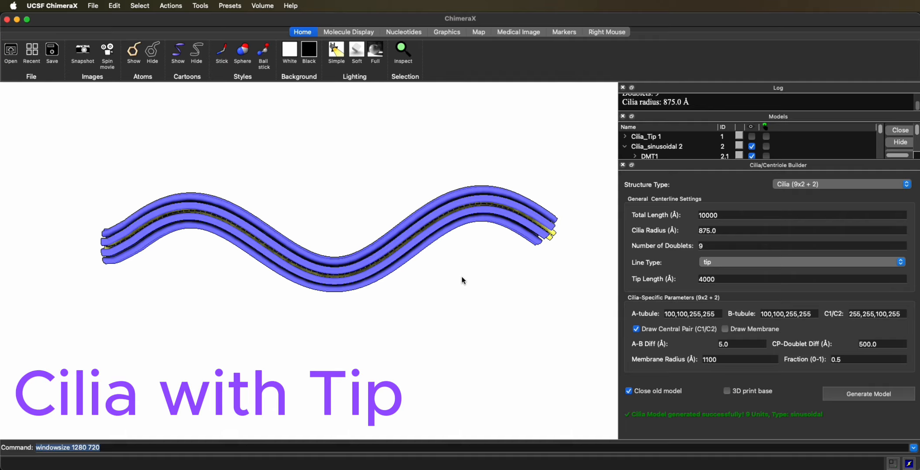
pyautogui.moveTo(311, 298); pyautogui.dragTo(262, 243)
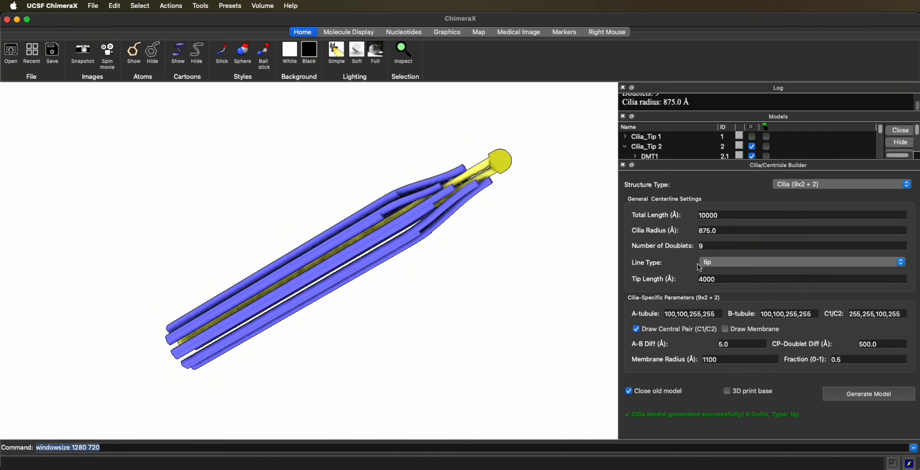
# Regenerate the tip cilium with a tip length of 8000 Å and a CP-Doublet Diff of 700 Å
pyautogui.moveTo(703, 280); pyautogui.dragTo(691, 279)
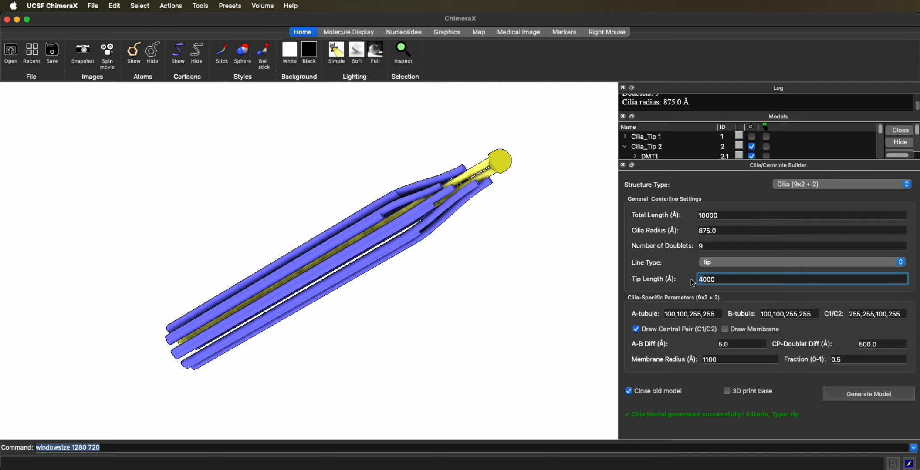
pyautogui.write('8')
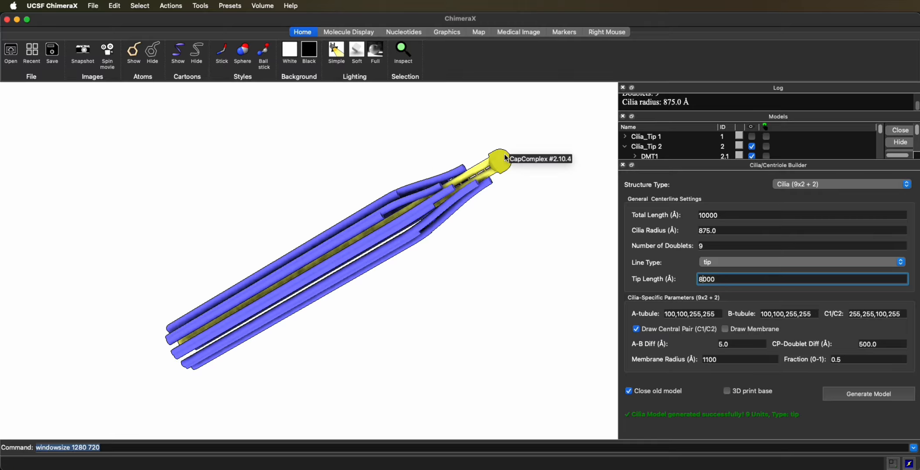
pyautogui.click(859, 344)
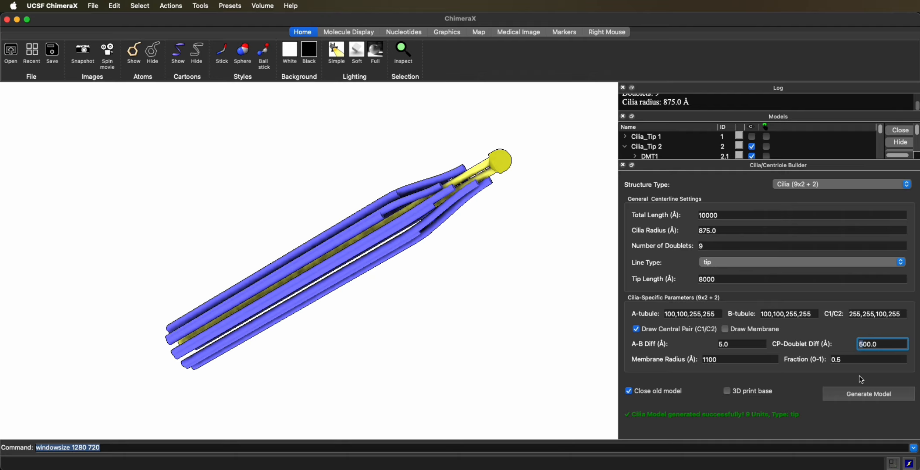
pyautogui.write('7')
pyautogui.click(869, 393)
pyautogui.scroll(-2, 433, 306)
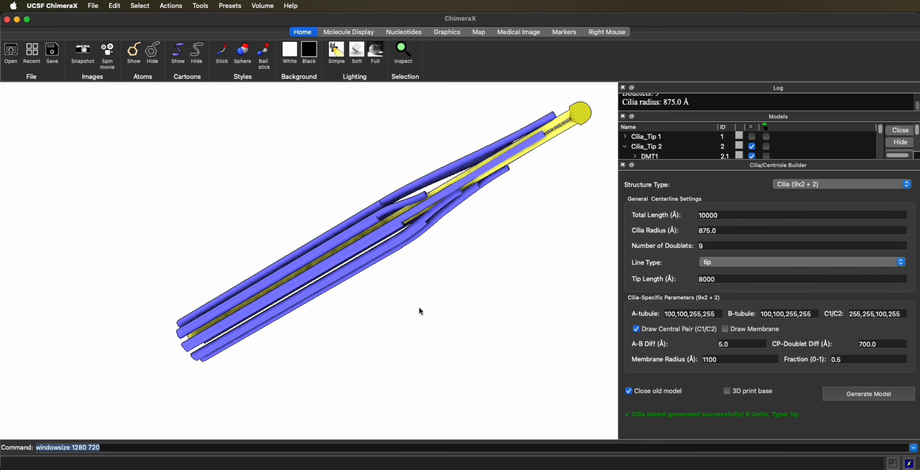
pyautogui.moveTo(271, 281); pyautogui.dragTo(209, 262)
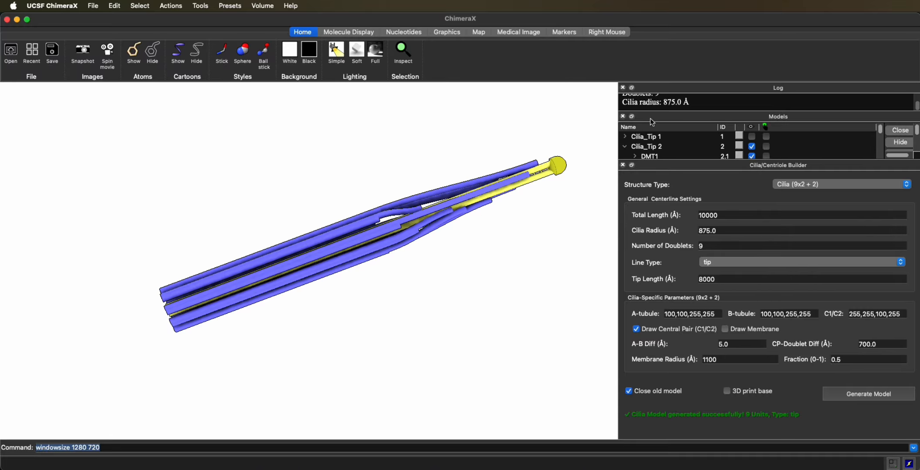
# Generate a cilium with the primarycilia line type and inspect its doublets from several angles
pyautogui.click(750, 264)
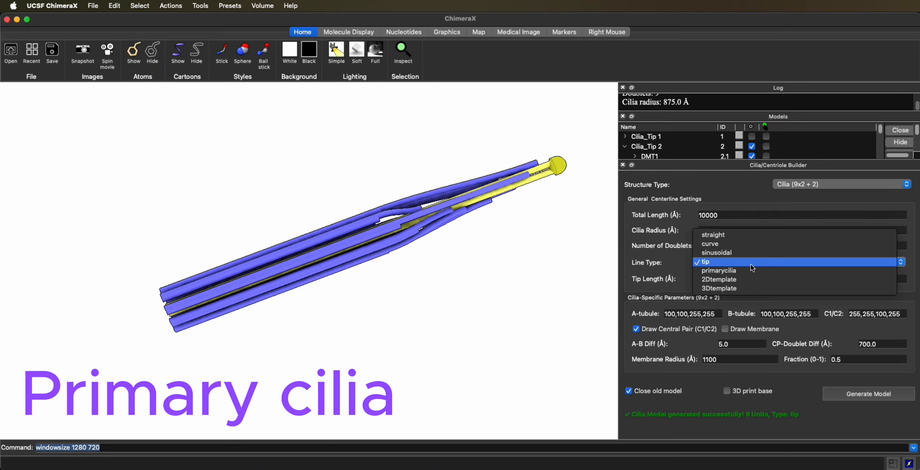
pyautogui.click(750, 269)
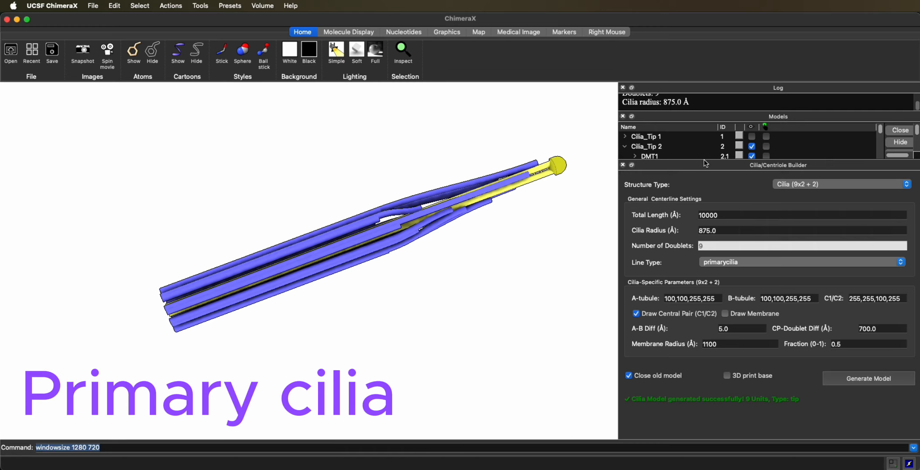
pyautogui.click(891, 376)
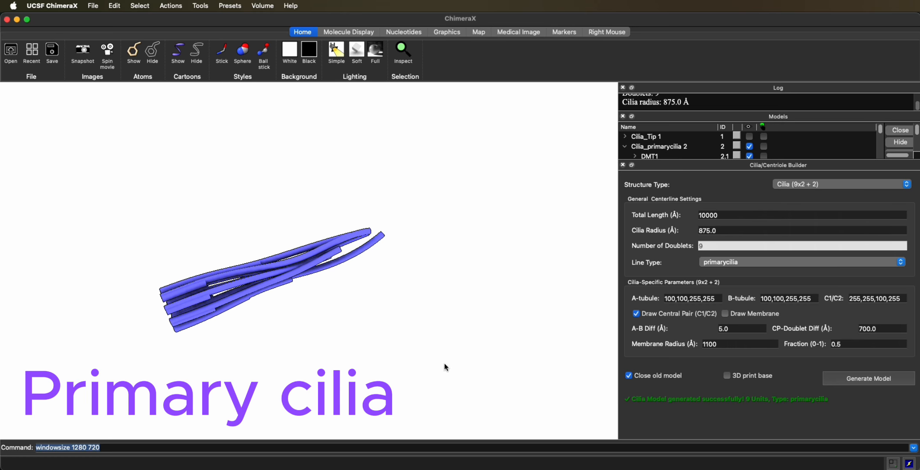
pyautogui.moveTo(477, 314); pyautogui.dragTo(273, 288)
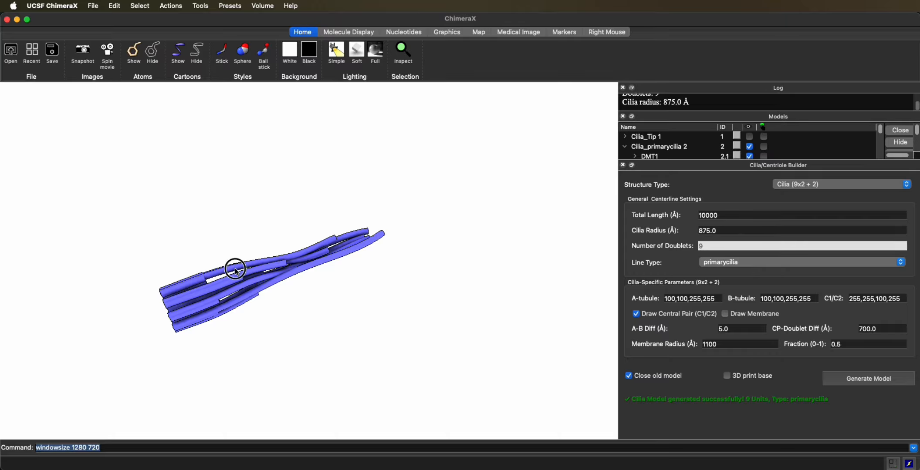
pyautogui.moveTo(236, 269); pyautogui.dragTo(255, 301)
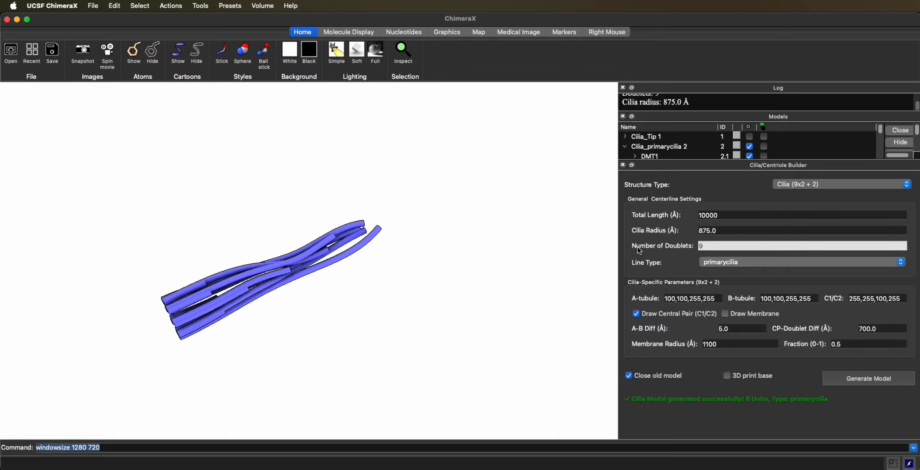
# Regenerate the primary cilium with a total length of 20000 Å and inspect it from another angle
pyautogui.click(703, 216)
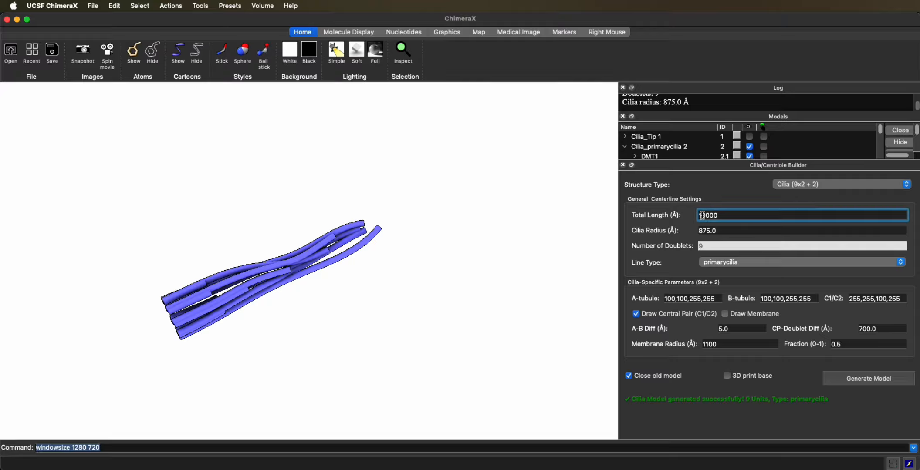
pyautogui.doubleClick(704, 216)
pyautogui.write('20000')
pyautogui.click(860, 381)
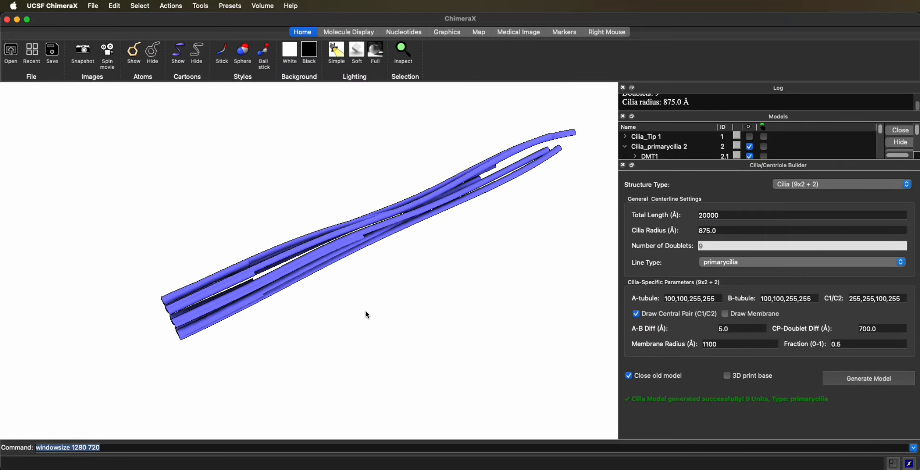
pyautogui.moveTo(363, 314); pyautogui.dragTo(264, 301)
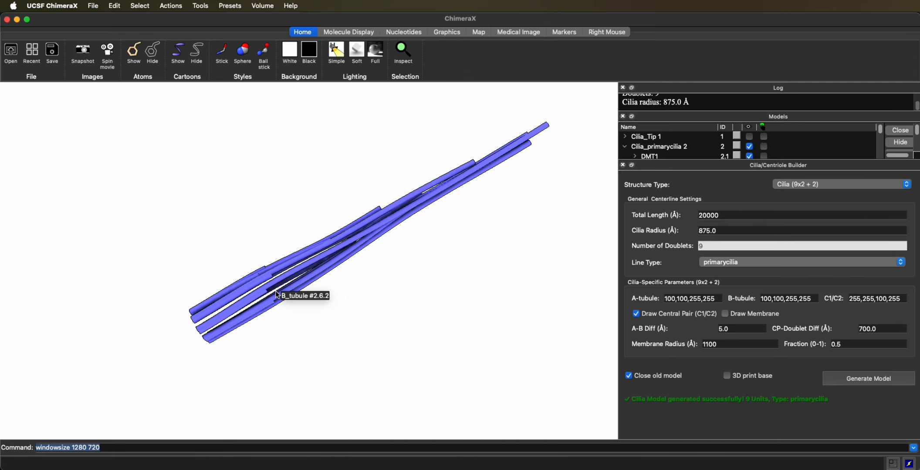
# Switch to Finder and locate the template files ciliatip.csv and primarycilia.csv in the Desktop folder
pyautogui.click(723, 261)
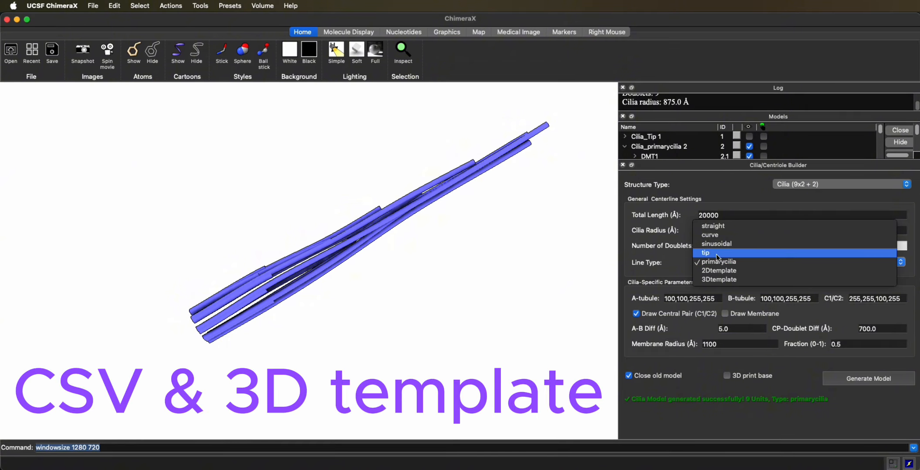
pyautogui.click(632, 238)
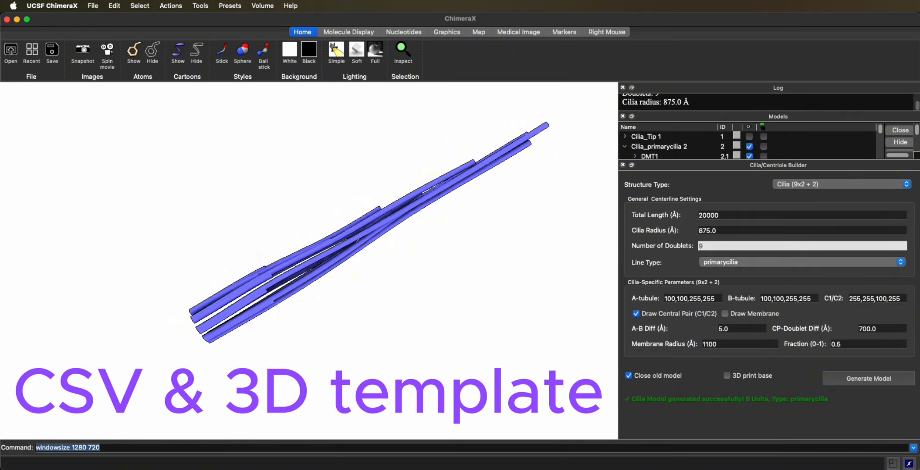
pyautogui.moveTo(919, 339); pyautogui.dragTo(519, 199)
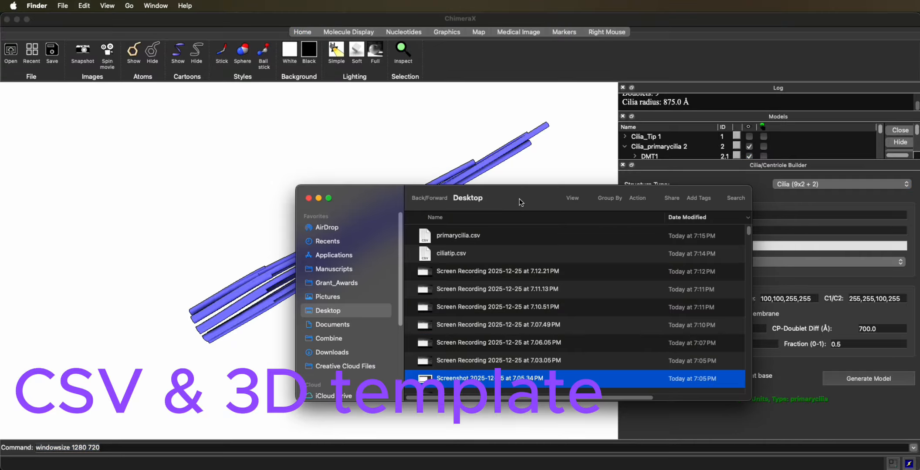
pyautogui.click(444, 256)
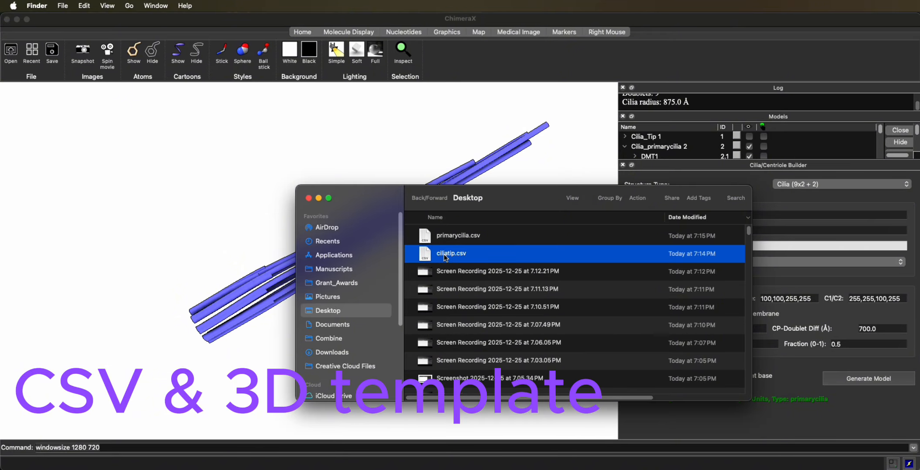
pyautogui.click(455, 238)
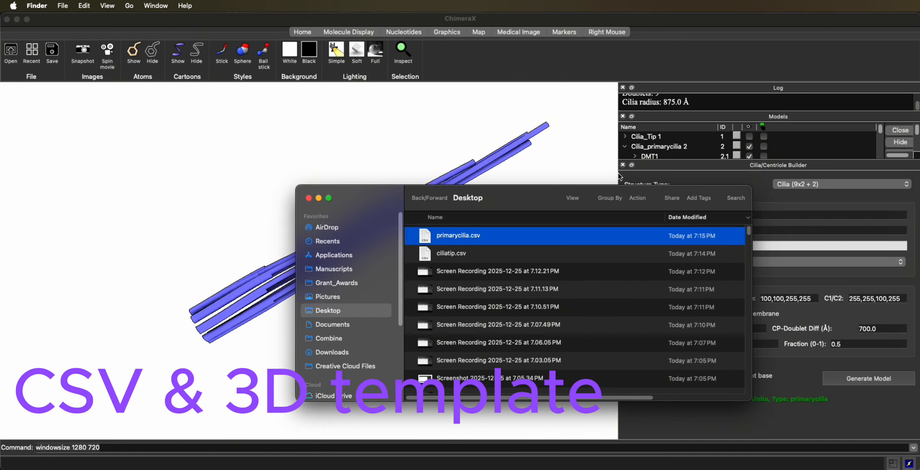
# Return to ChimeraX and close both the Cilia_Tip and Cilia_primarycilia models
pyautogui.click(661, 137)
pyautogui.click(899, 130)
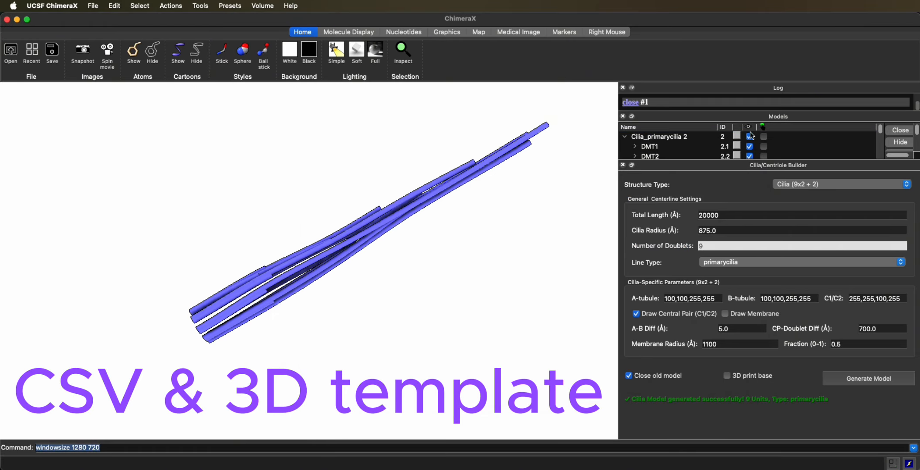
pyautogui.click(677, 139)
pyautogui.click(890, 134)
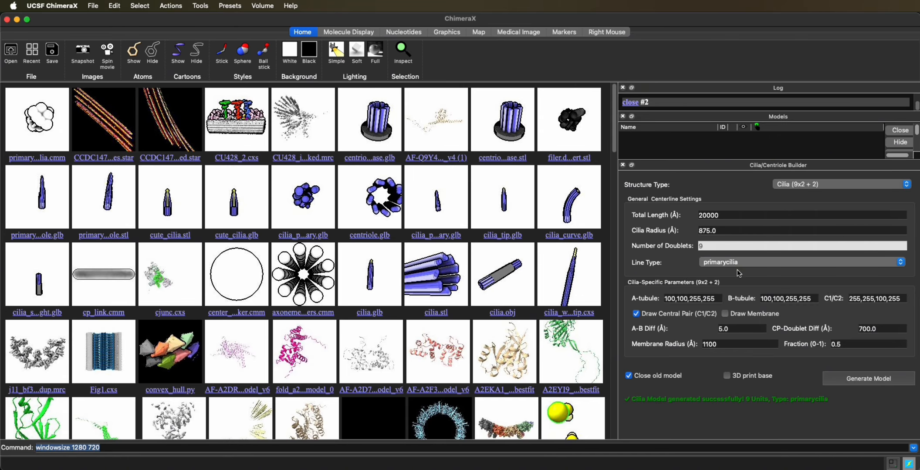
# Generate a cilium with the 3Dtemplate line type from the Desktop file primarycilia.csv and zoom out to see it whole
pyautogui.click(727, 263)
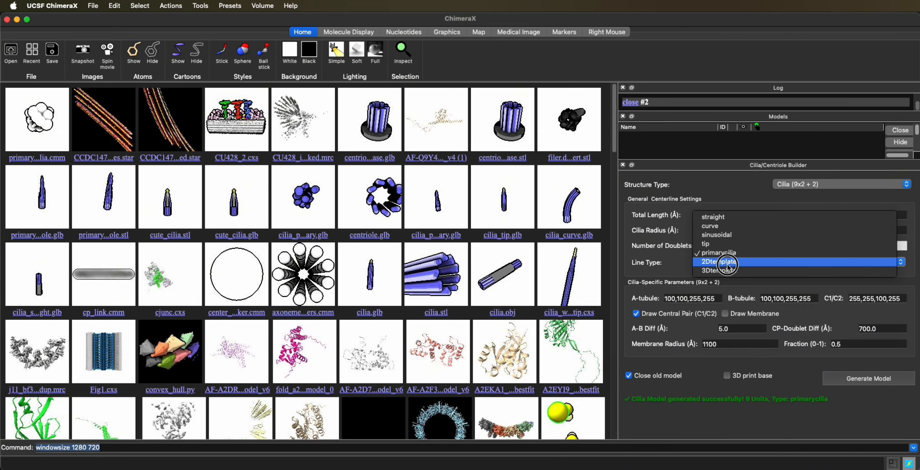
pyautogui.click(727, 271)
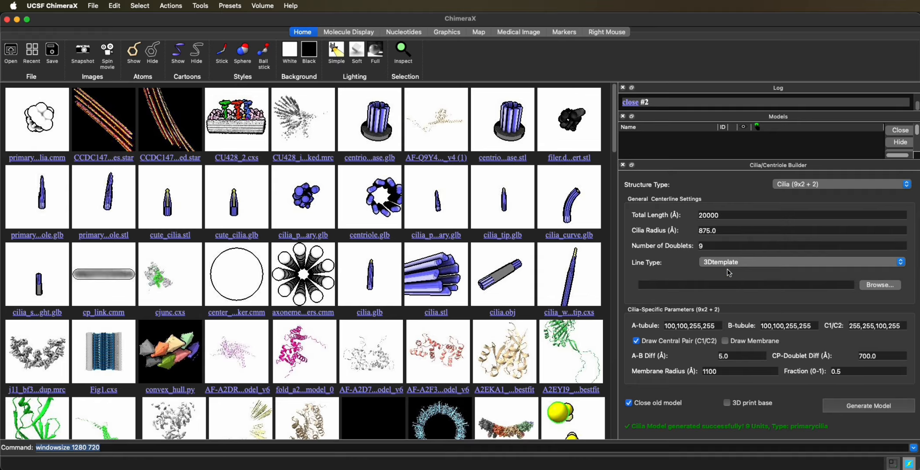
pyautogui.click(879, 286)
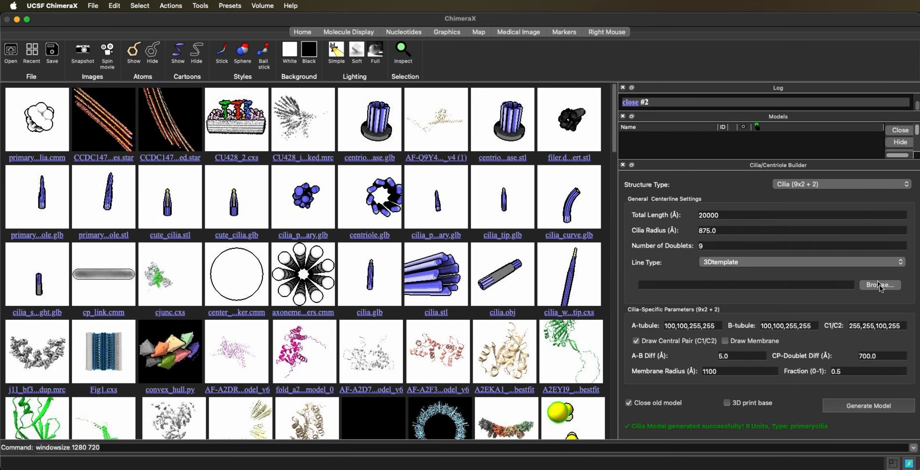
pyautogui.click(701, 152)
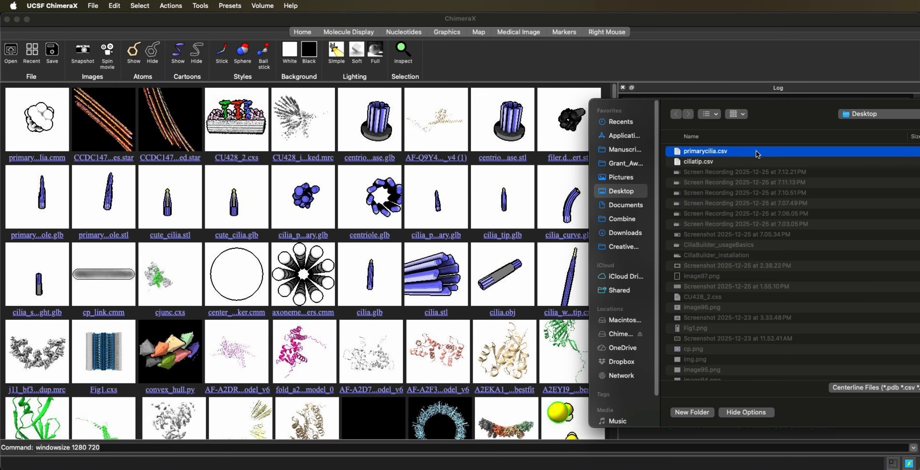
pyautogui.moveTo(792, 104); pyautogui.dragTo(451, 98)
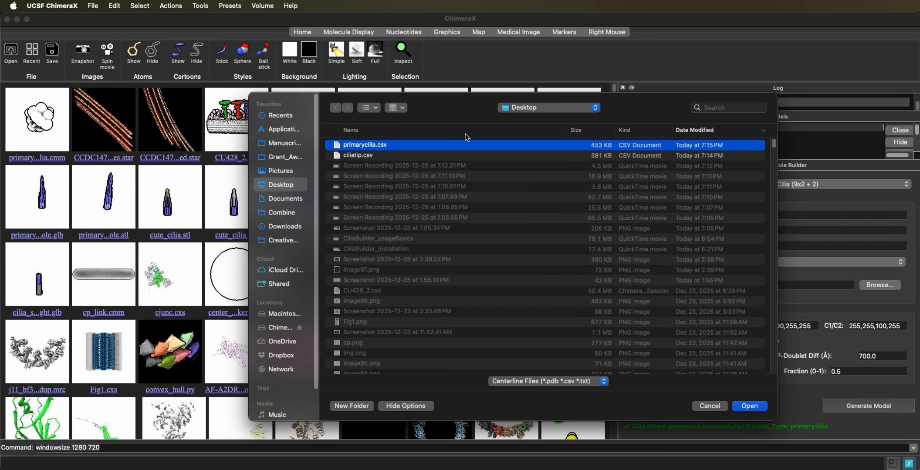
pyautogui.click(748, 406)
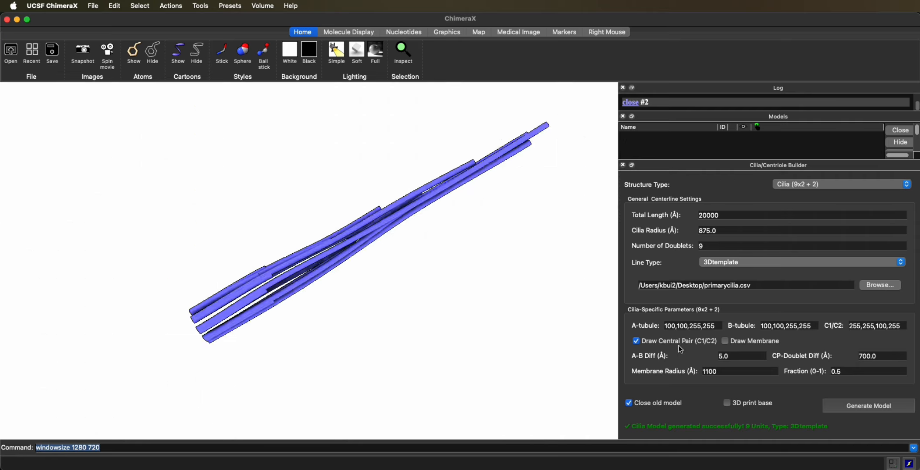
pyautogui.scroll(-10, 429, 318)
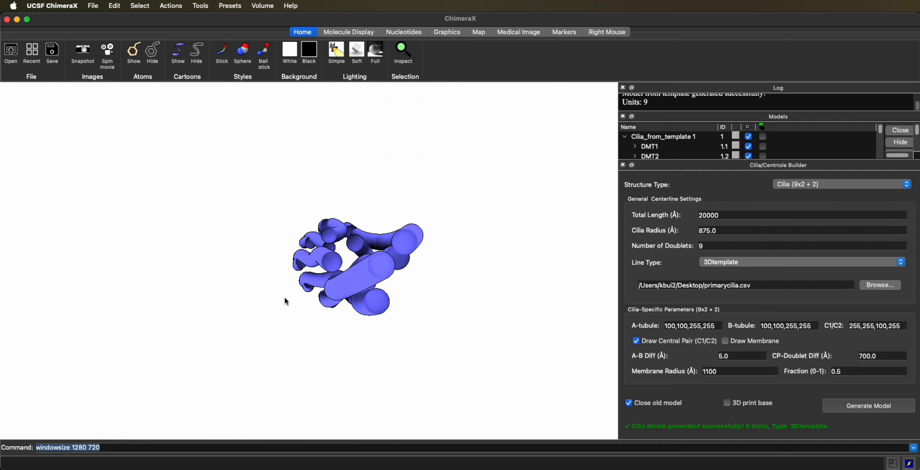